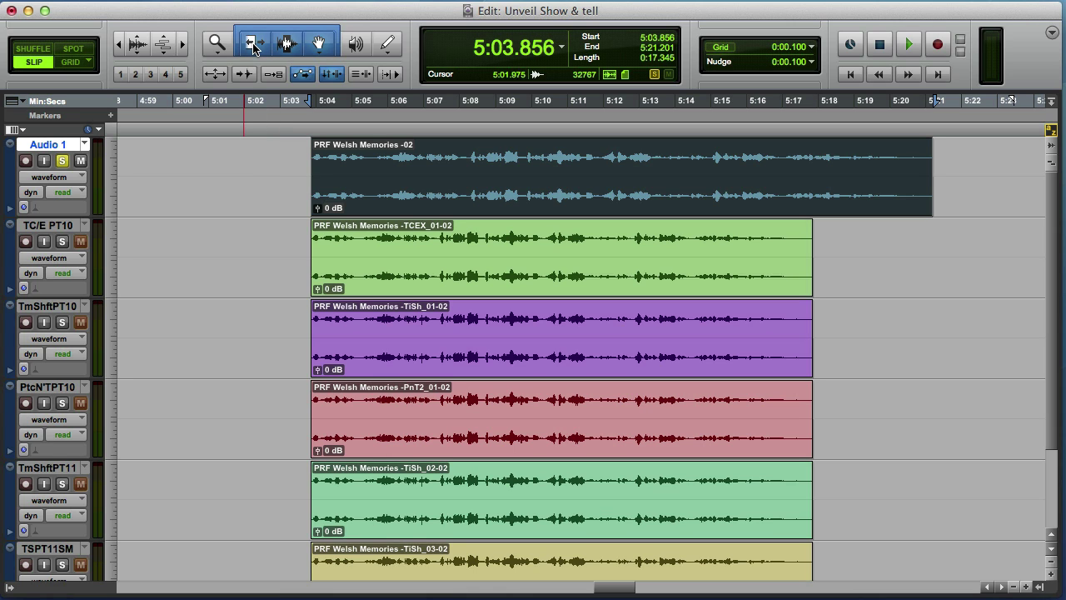
Switch the Trim tool to TCE (time compression/expansion) mode
left_click_drag(254, 45, 260, 82)
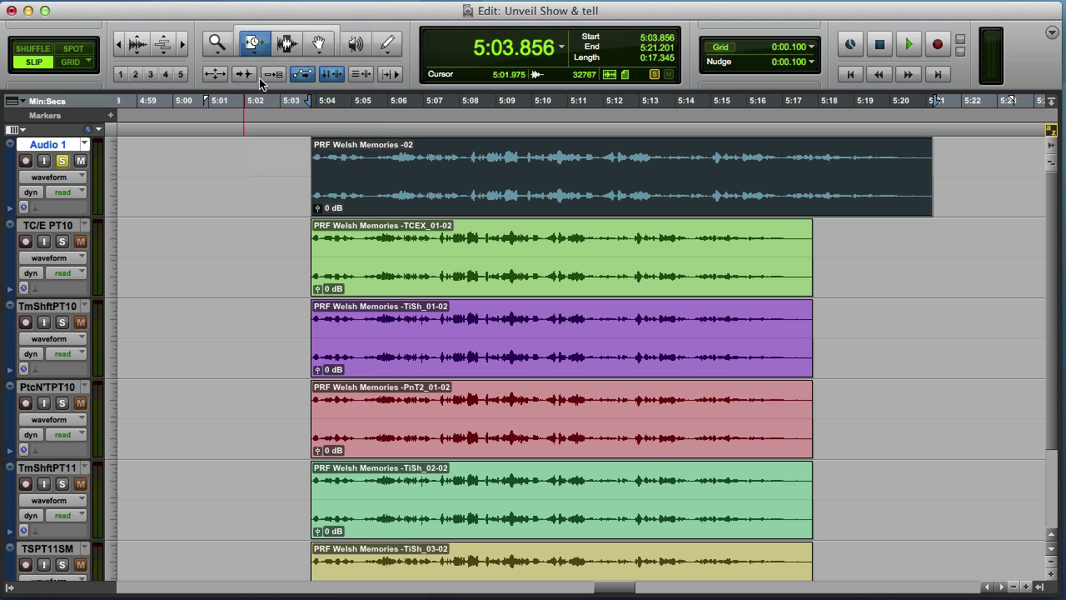
Enable the Smart Tool, then play and stop the soloed Audio 1 clip
left_click(279, 28)
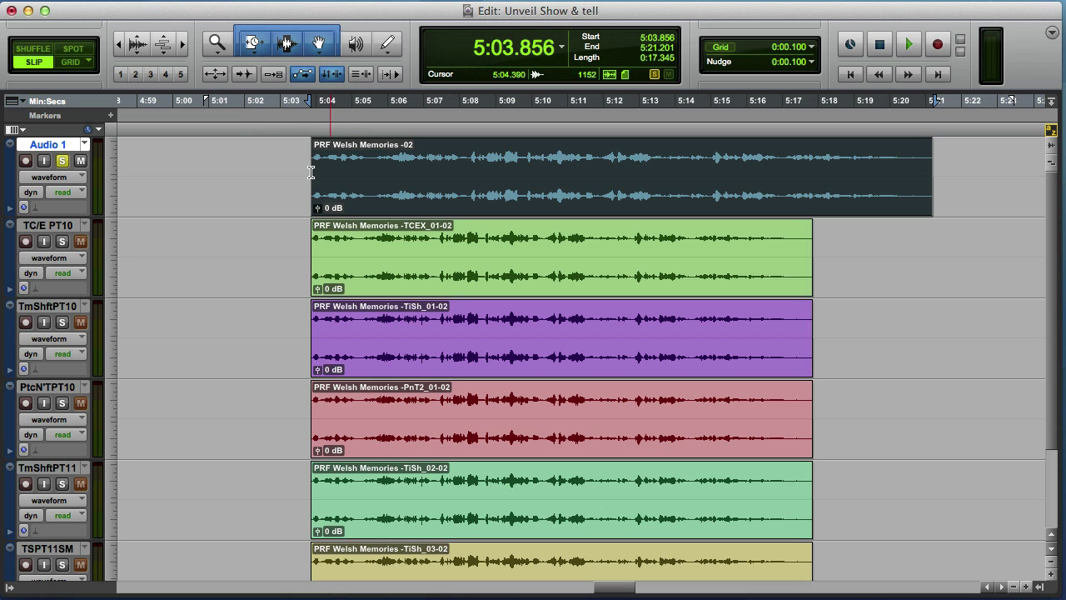
key("space")
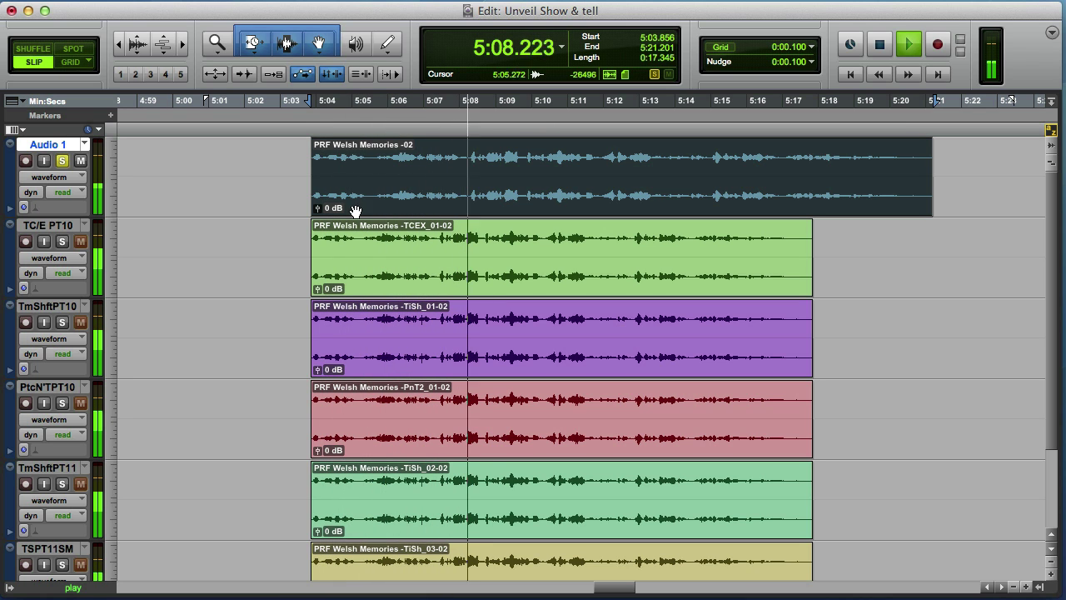
key("space")
Solo the TC/E PT10 track and audition its version
left_click(62, 241)
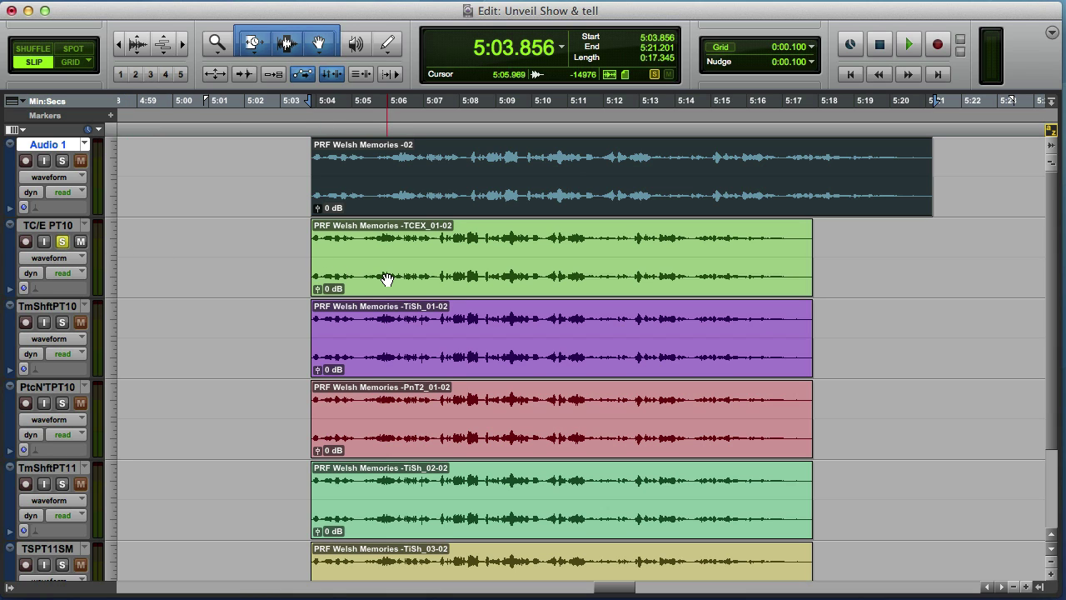
key("space")
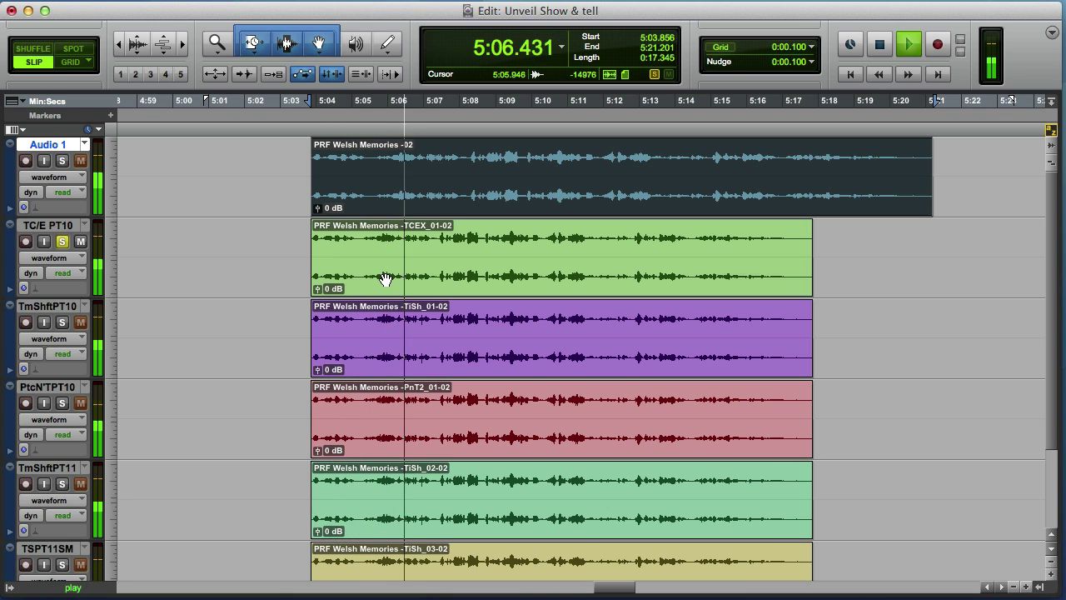
key("space")
Move the solo to TmShftPT10, select its purple clip and audition it
left_click(61, 240)
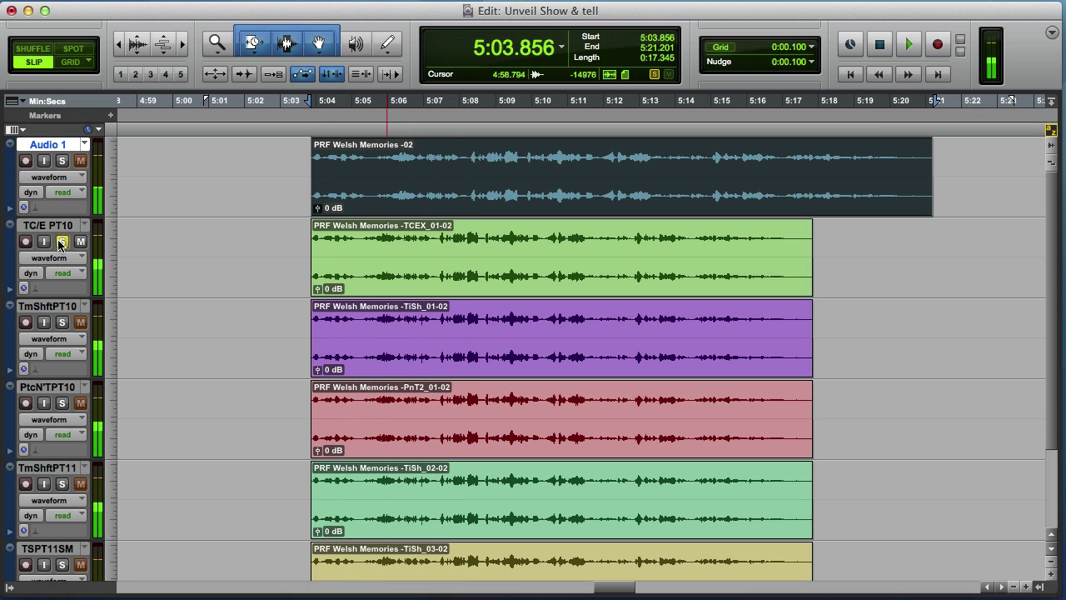
left_click(60, 324)
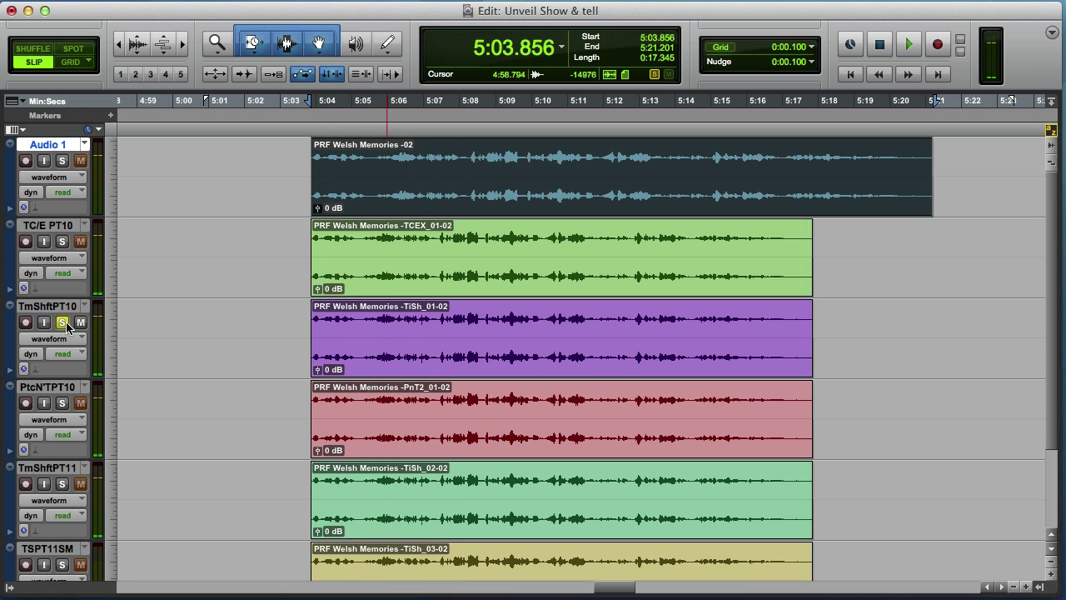
left_click(409, 361)
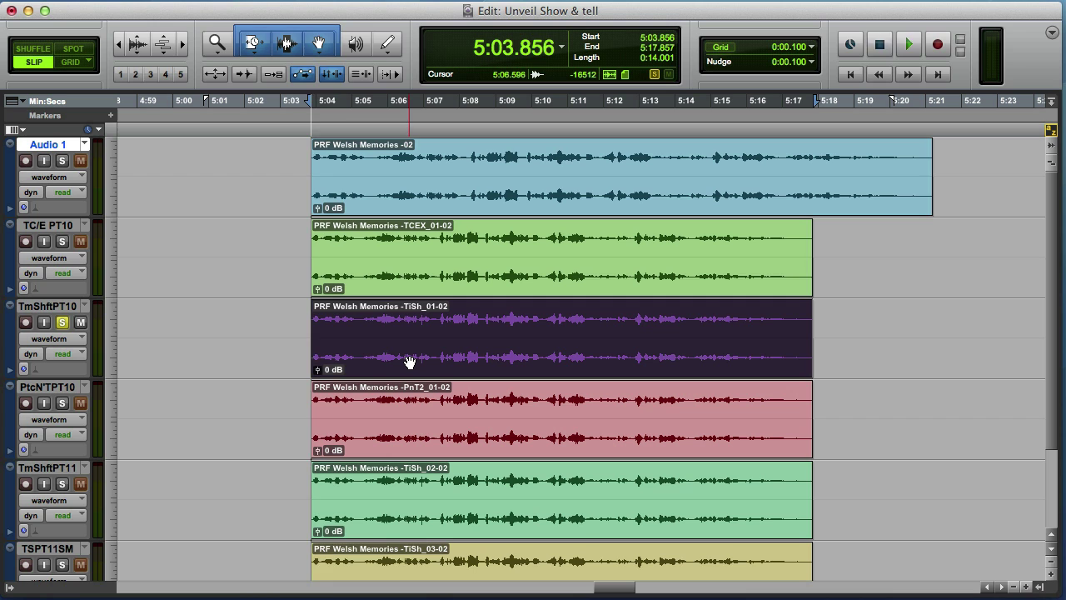
key("space")
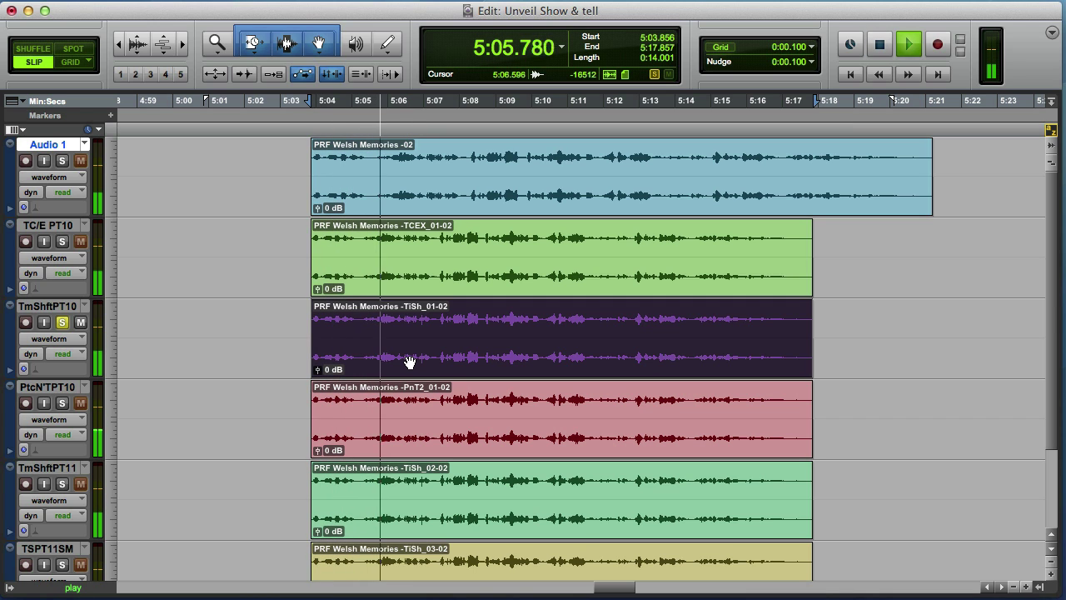
key("space")
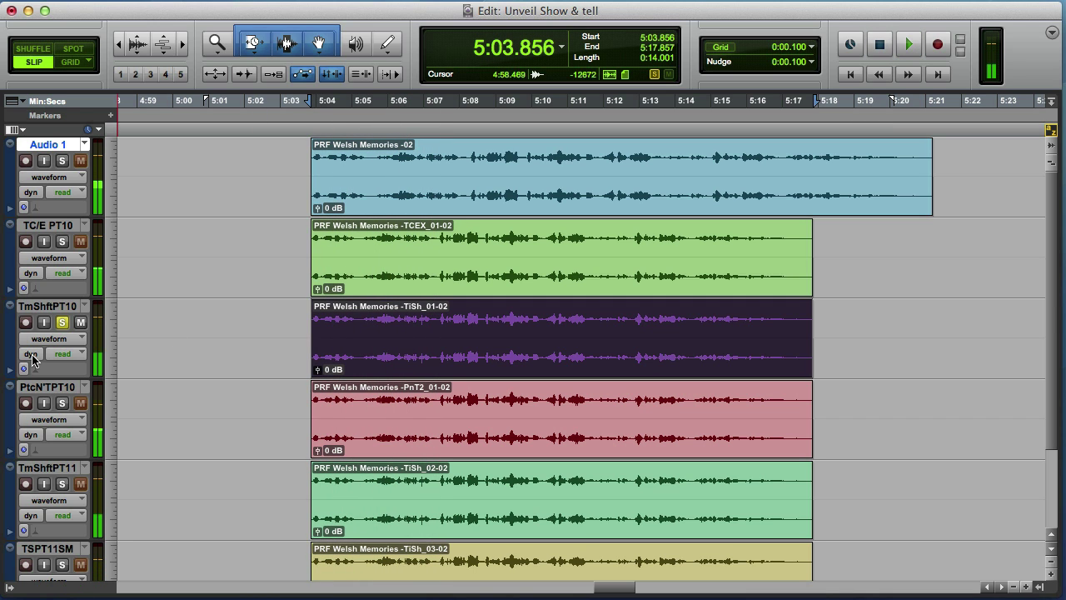
Turn off the solo on the TmShftPT10 track
left_click(62, 321)
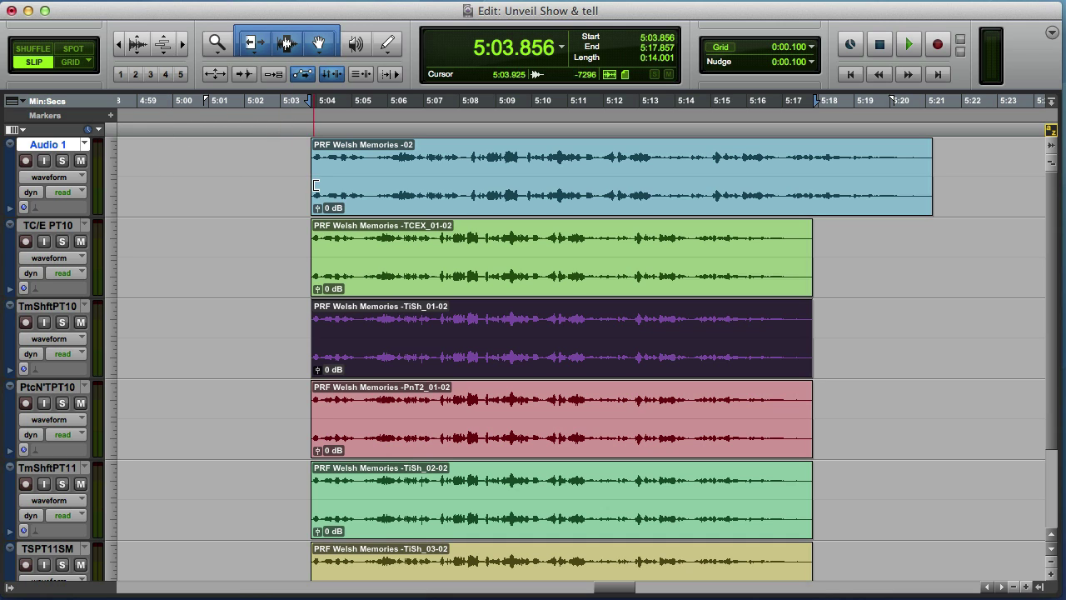
Set Audio 1's Elastic Audio plug-in to Polyphonic
left_click(48, 210)
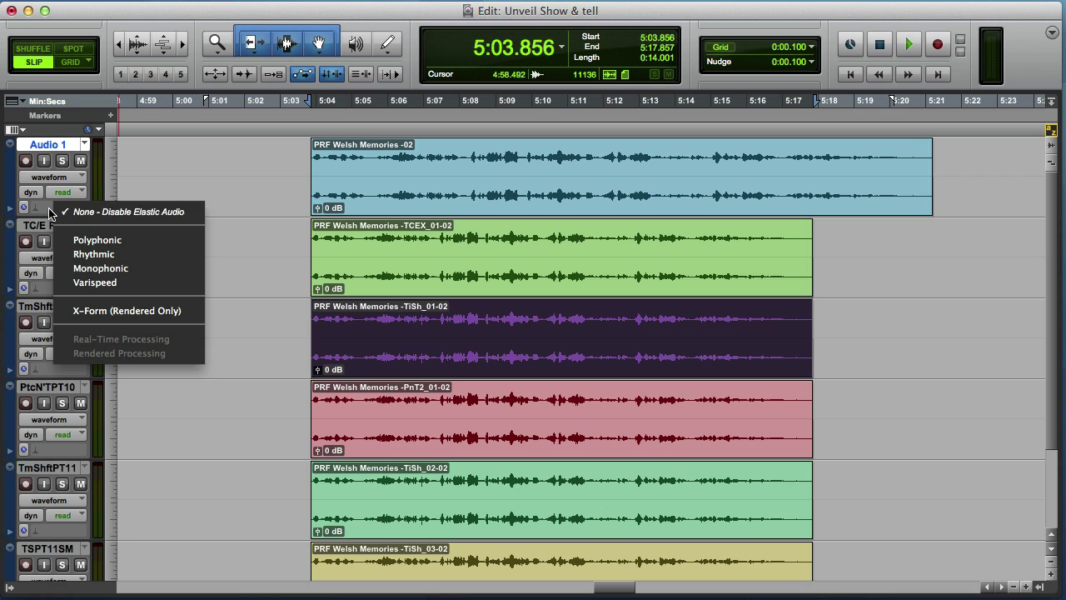
left_click(79, 241)
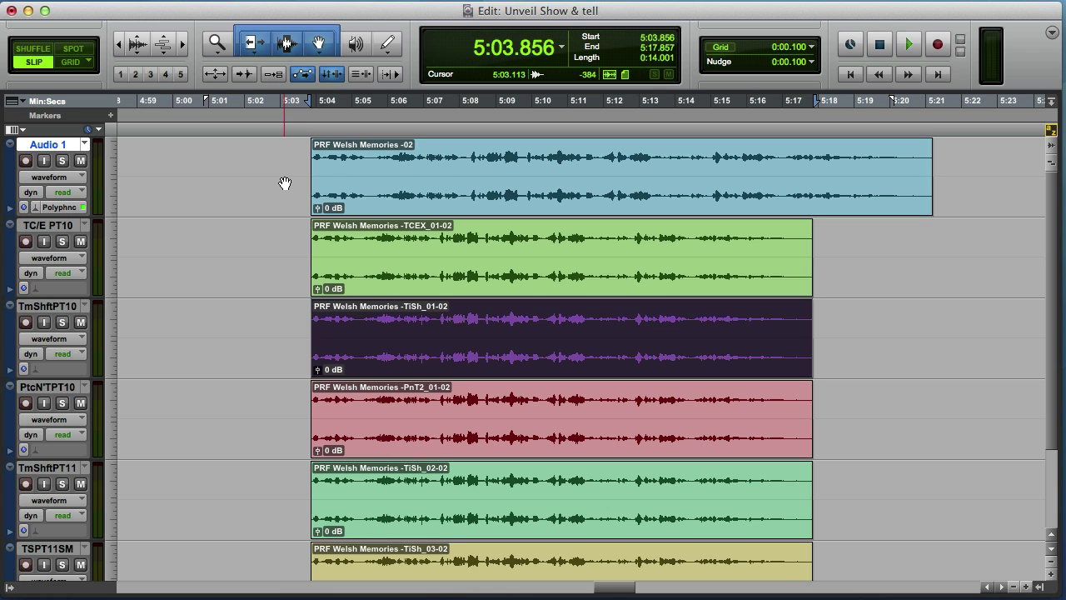
Switch Audio 1 to Analysis view and select, then deselect, the clip from 5:03.902 to 5:20.853
left_click(69, 179)
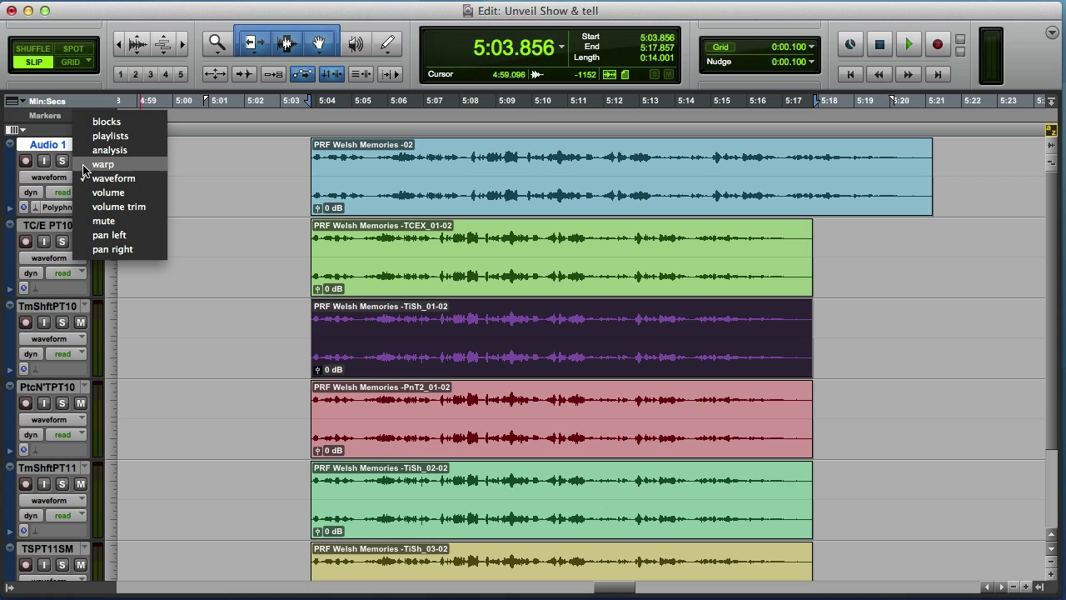
left_click(91, 150)
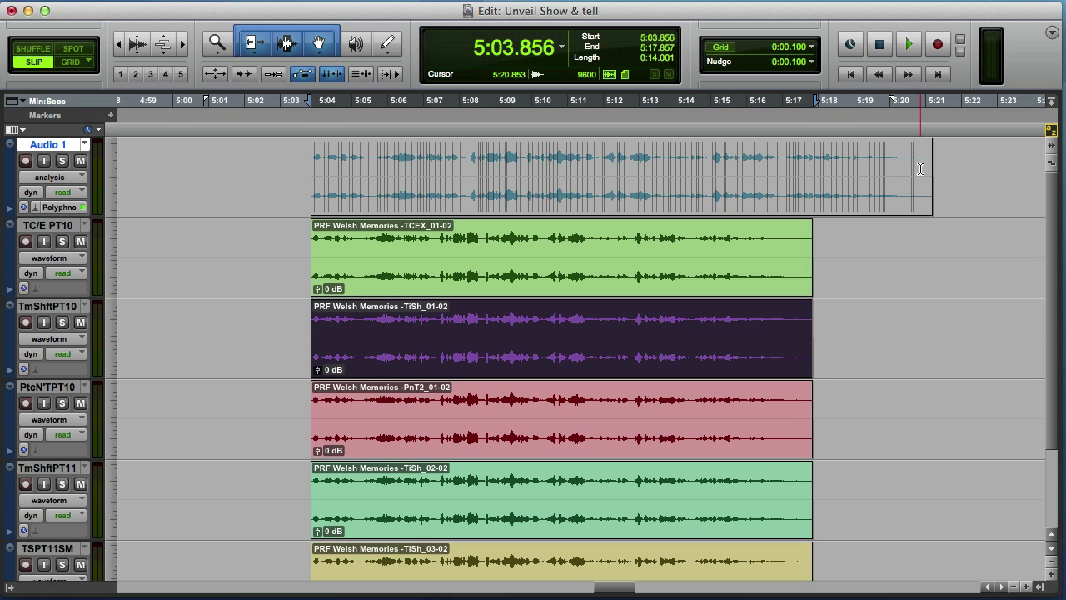
left_click_drag(920, 169, 313, 186)
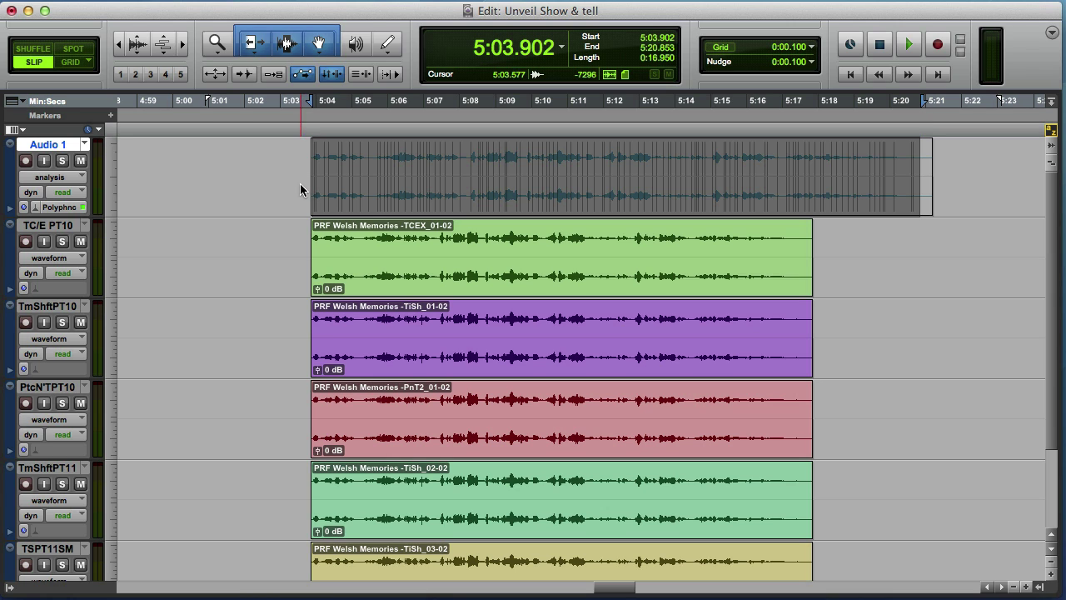
left_click(299, 183)
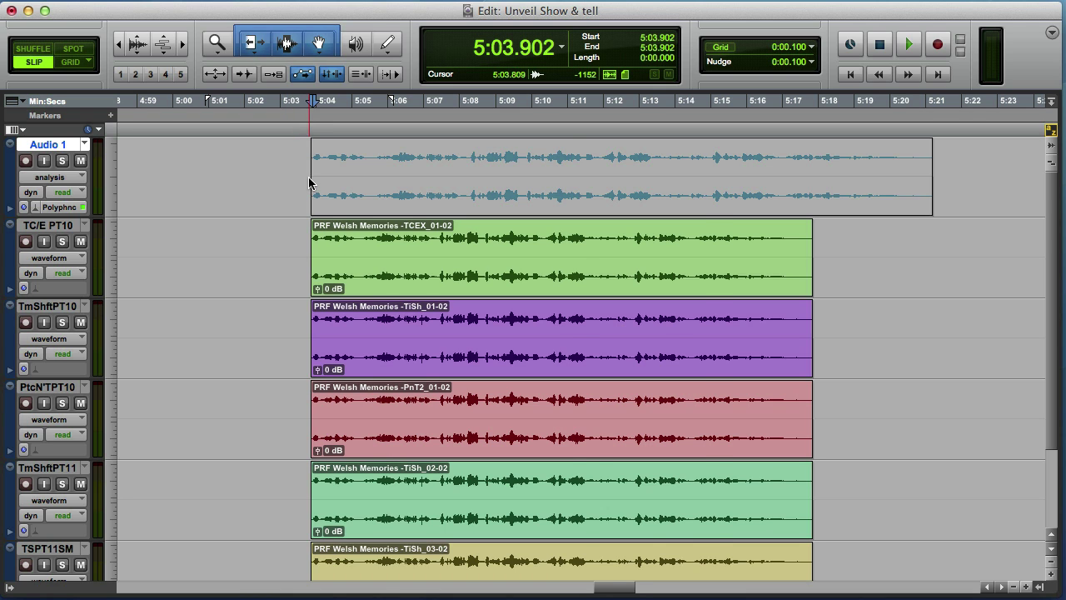
Add event markers at the start and near the end of the Audio 1 clip
key("super+bracketright")
key("super+bracketright")
key("super+bracketright")
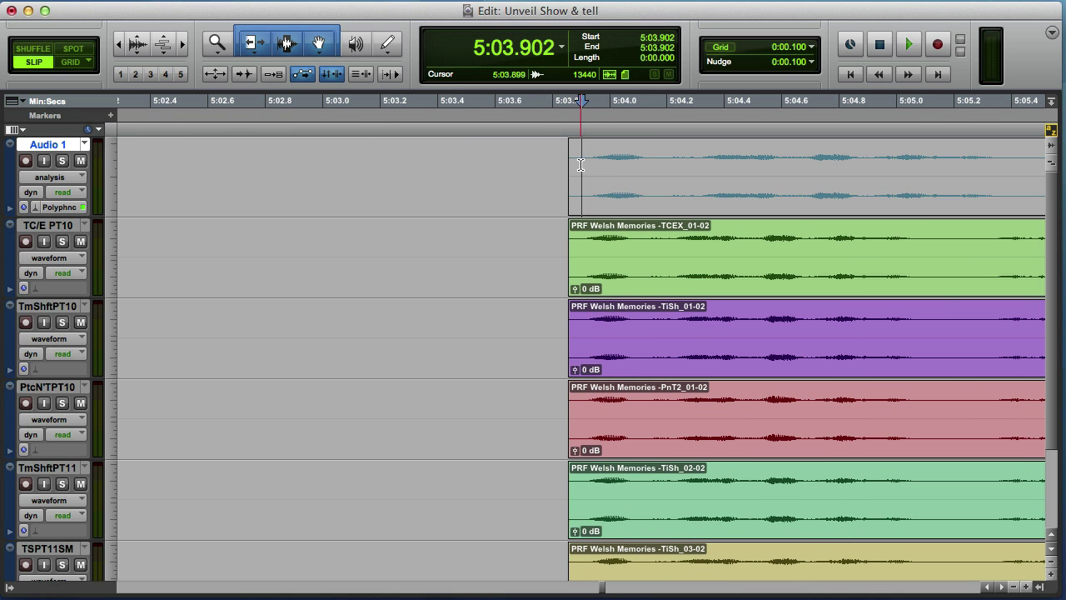
right_click(580, 165)
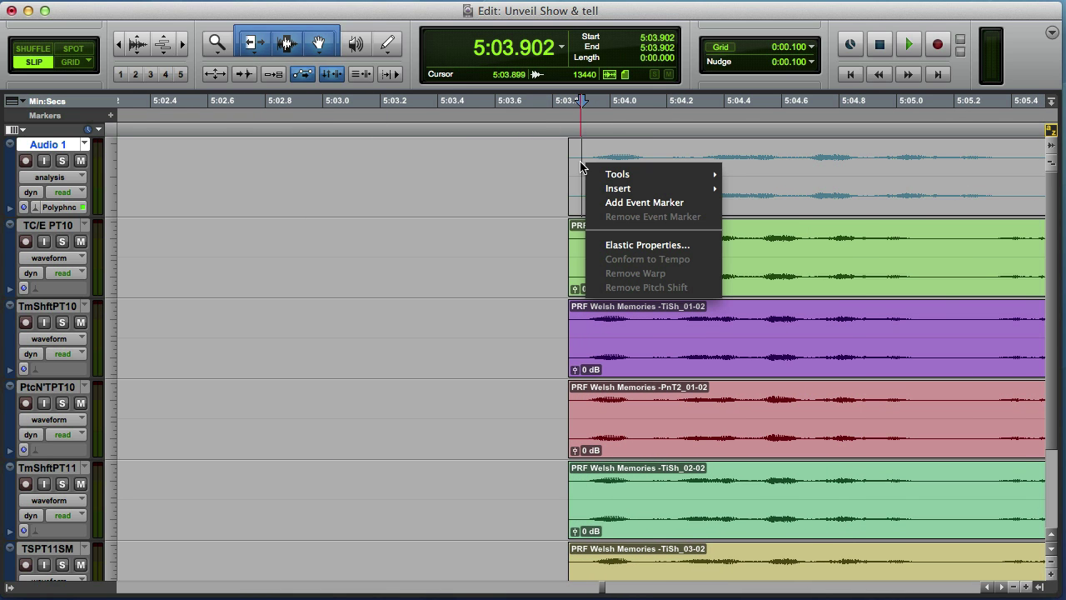
left_click(602, 202)
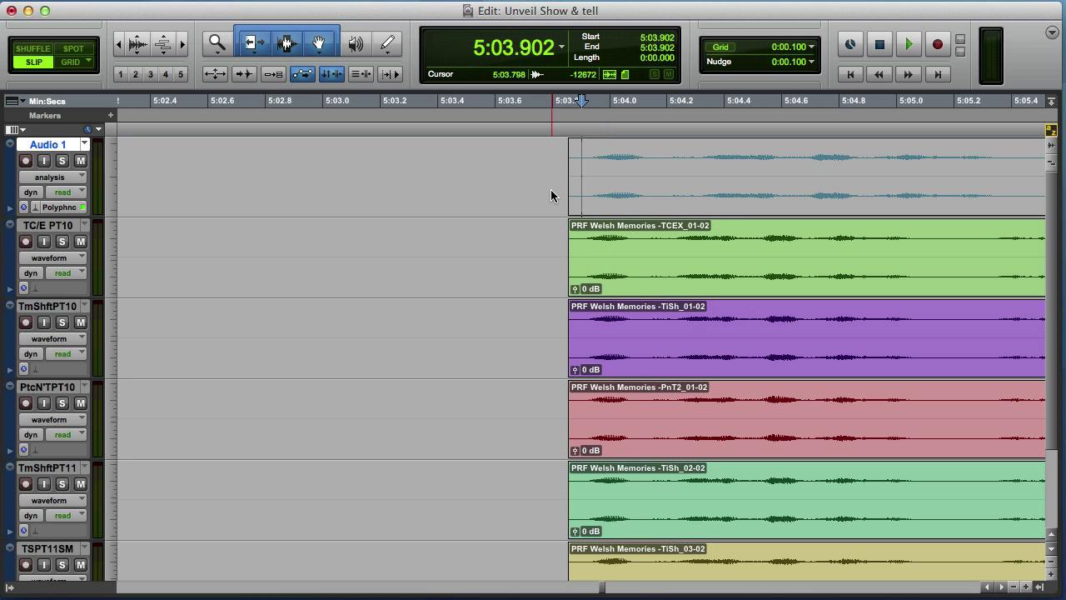
scroll(647, 196, "right", 10)
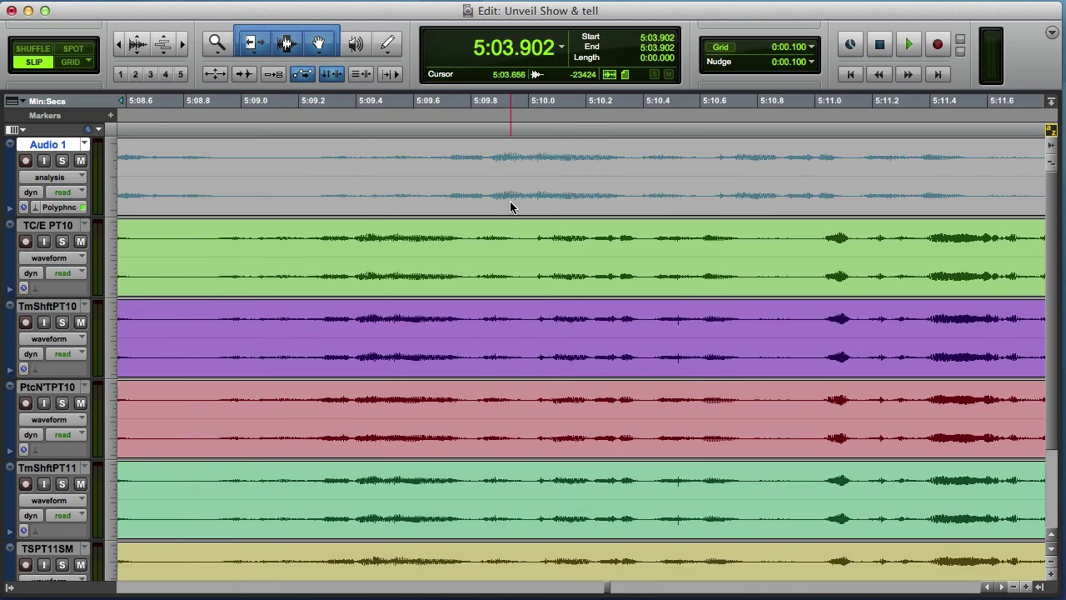
scroll(509, 207, "right", 5)
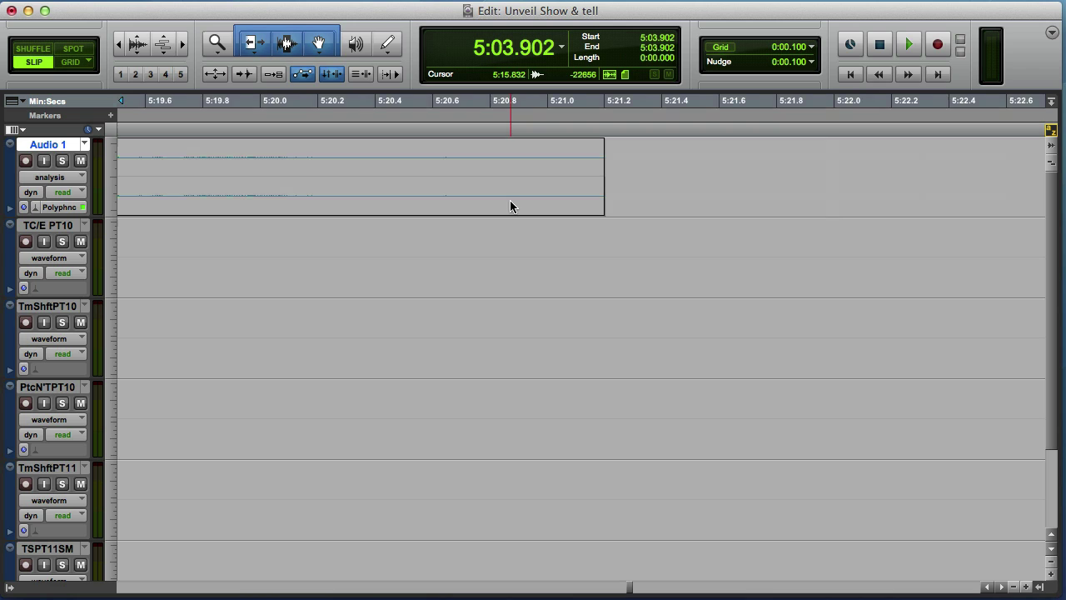
left_click(587, 167)
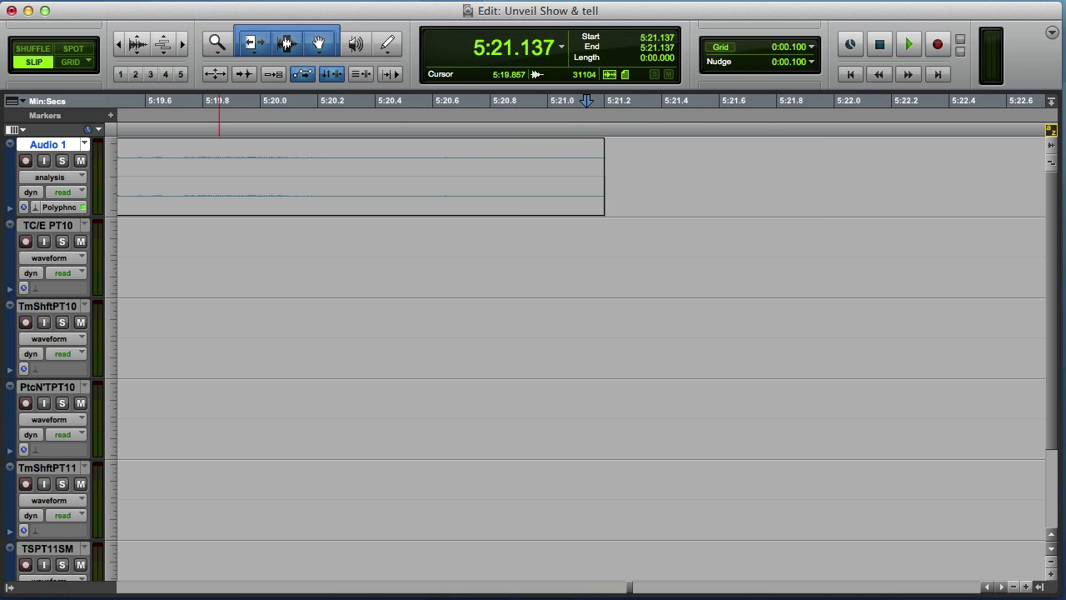
right_click(587, 173)
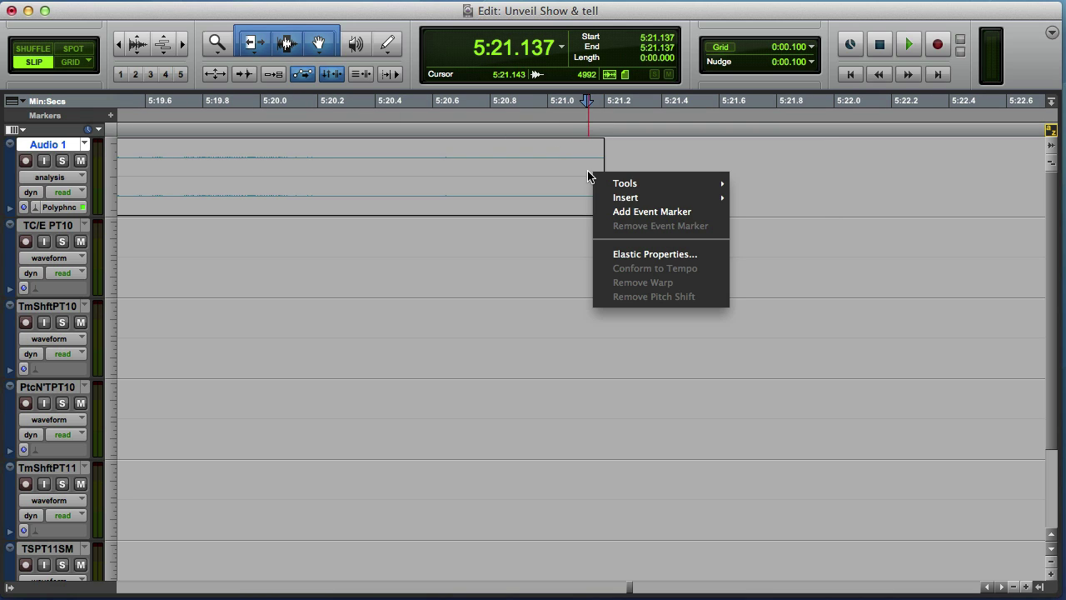
left_click(608, 214)
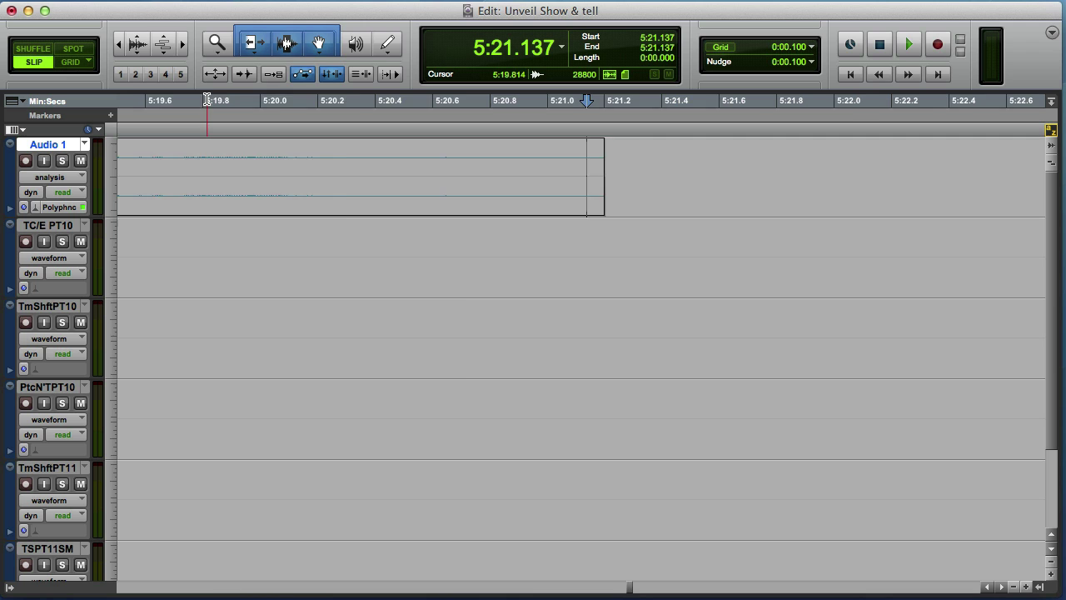
Zoom out to compare clip lengths, then zoom in on Audio 1's clip end near 5:21
key("r")
key("r")
key("r")
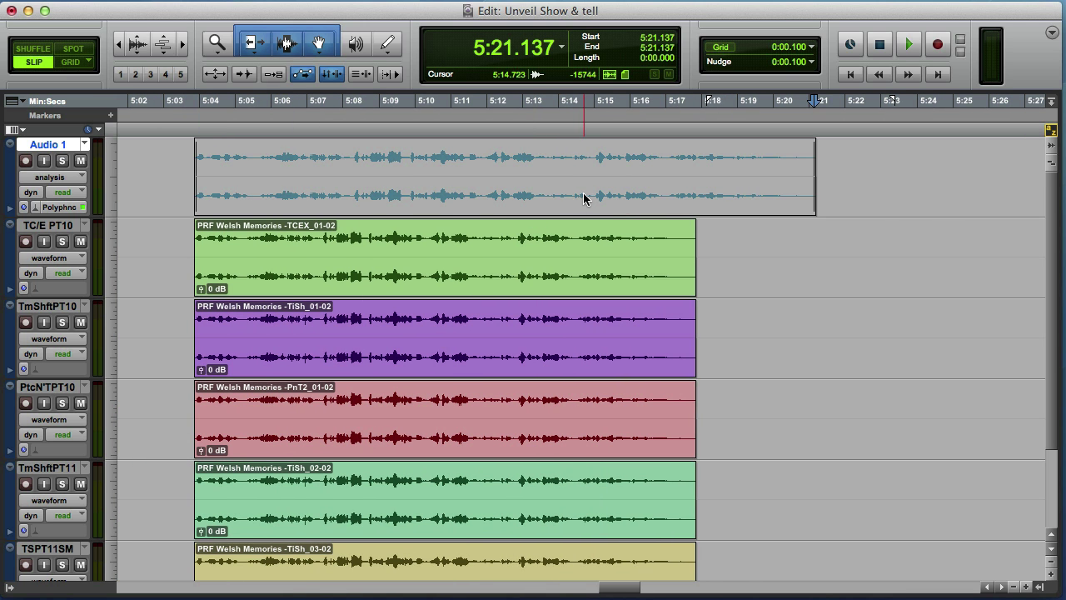
key("super+bracketright")
left_click(810, 179)
key("super+bracketright")
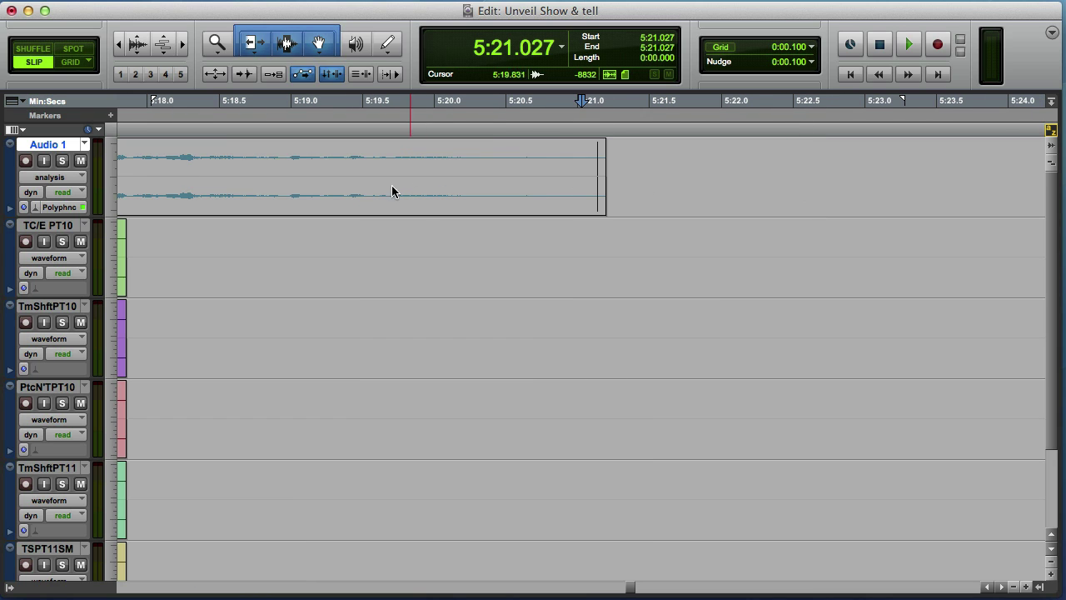
Switch Audio 1 to Warp view and compress its clip to end at 5:17.710
left_click(48, 177)
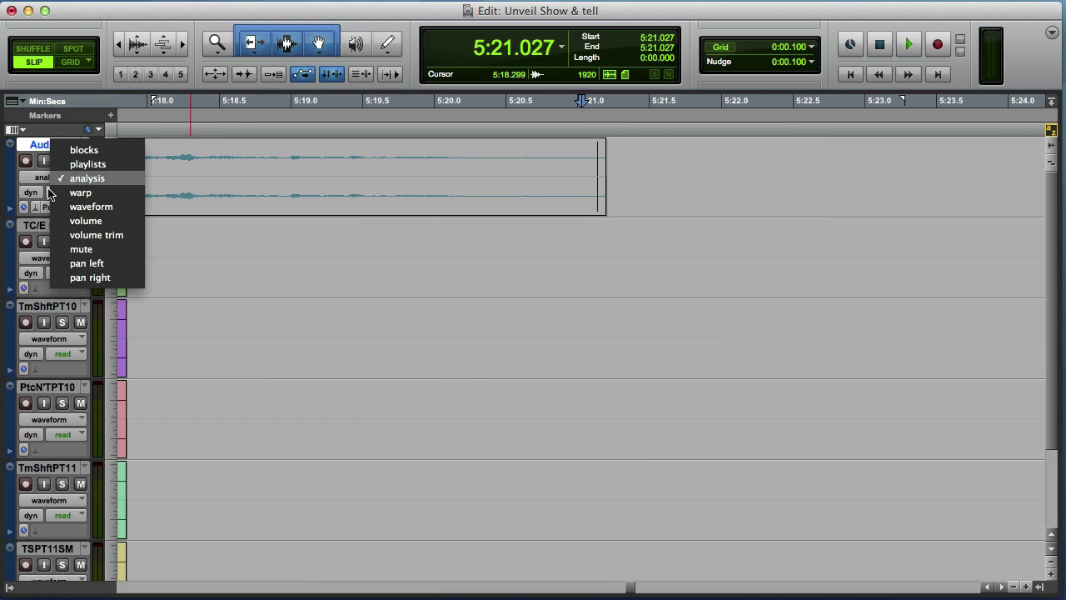
left_click(55, 193)
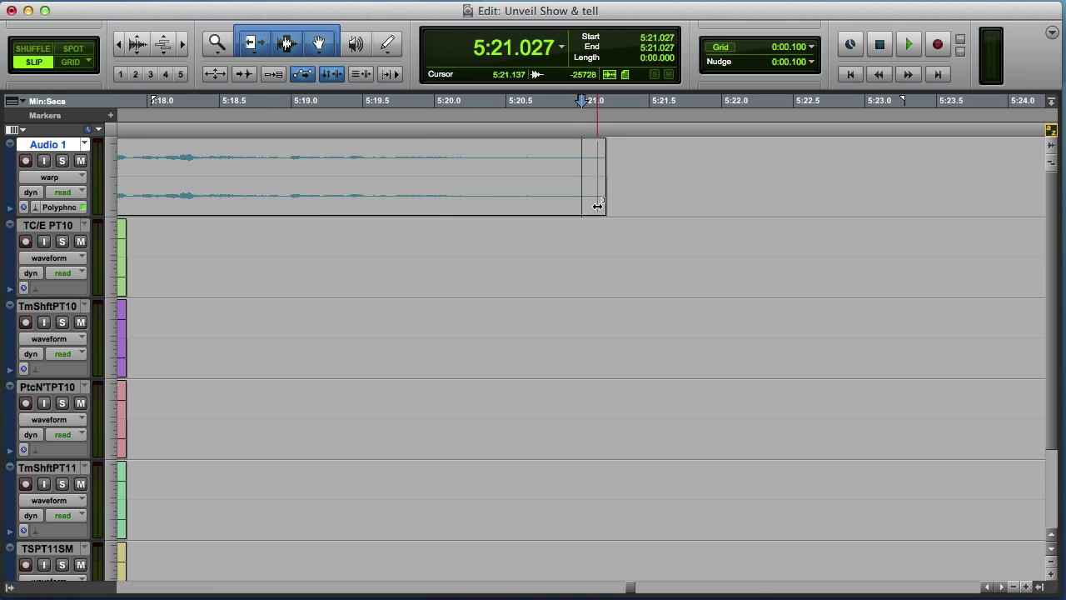
left_click_drag(597, 205, 294, 209)
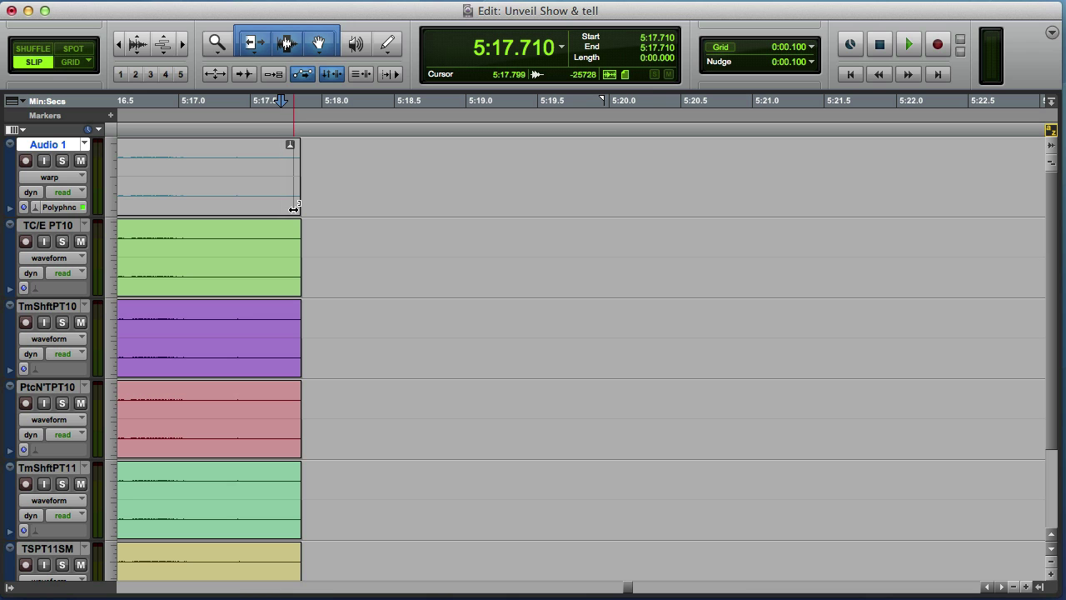
scroll(288, 207, "left", 10)
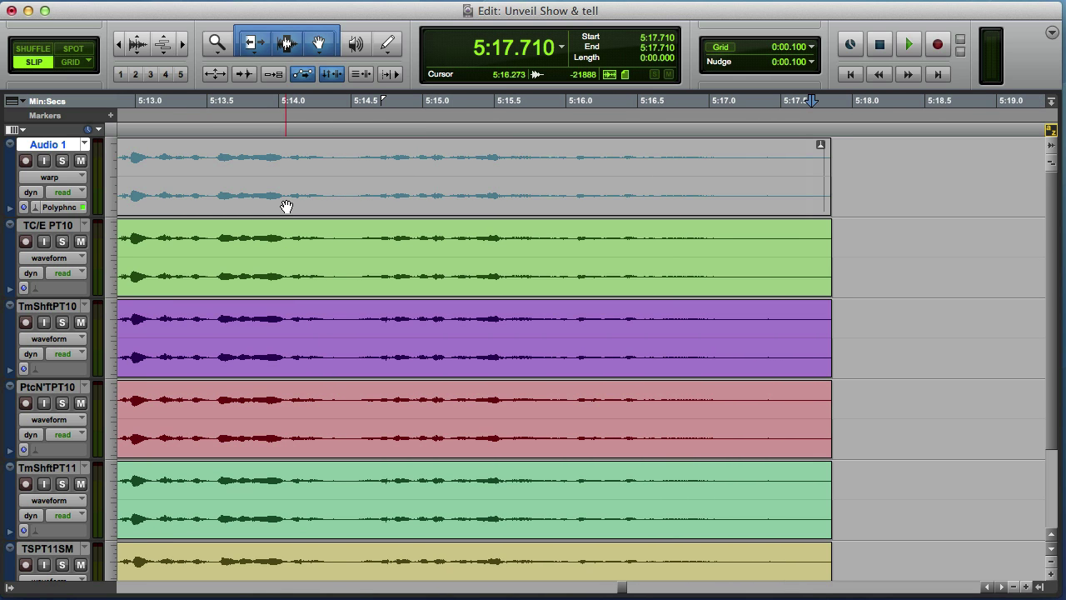
Zoom out to the full clips and return Audio 1 to Waveform view
scroll(286, 207, "left", 15)
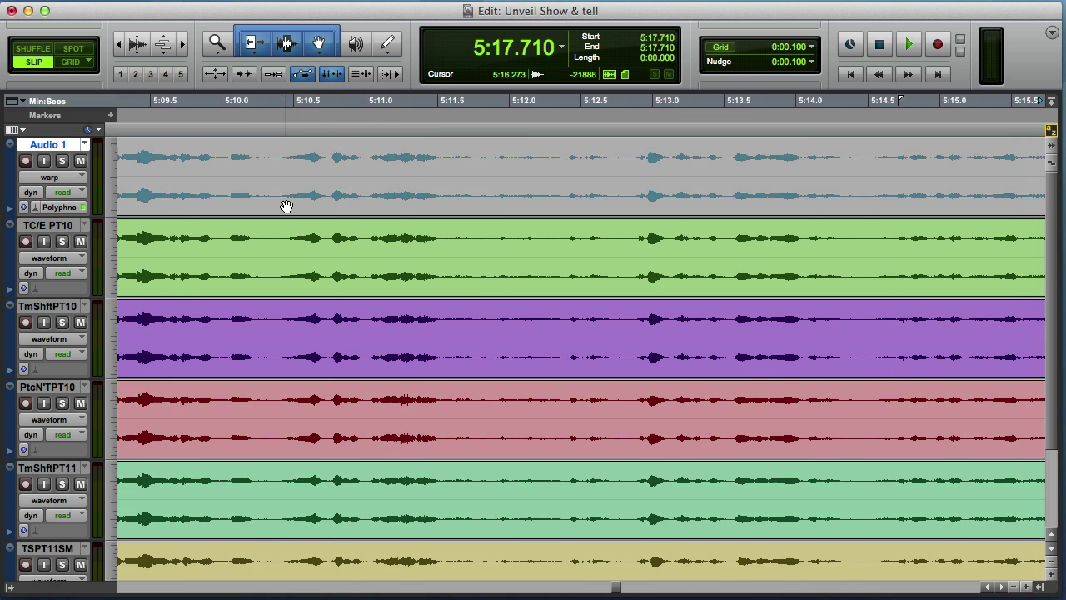
left_click(119, 45)
left_click(119, 45)
left_click(65, 179)
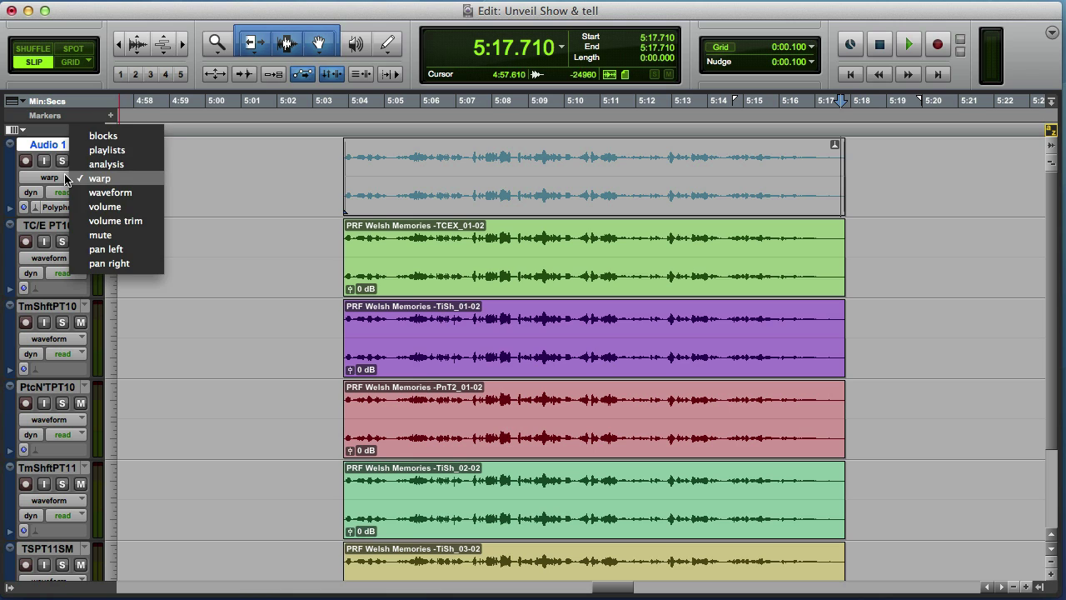
left_click(104, 192)
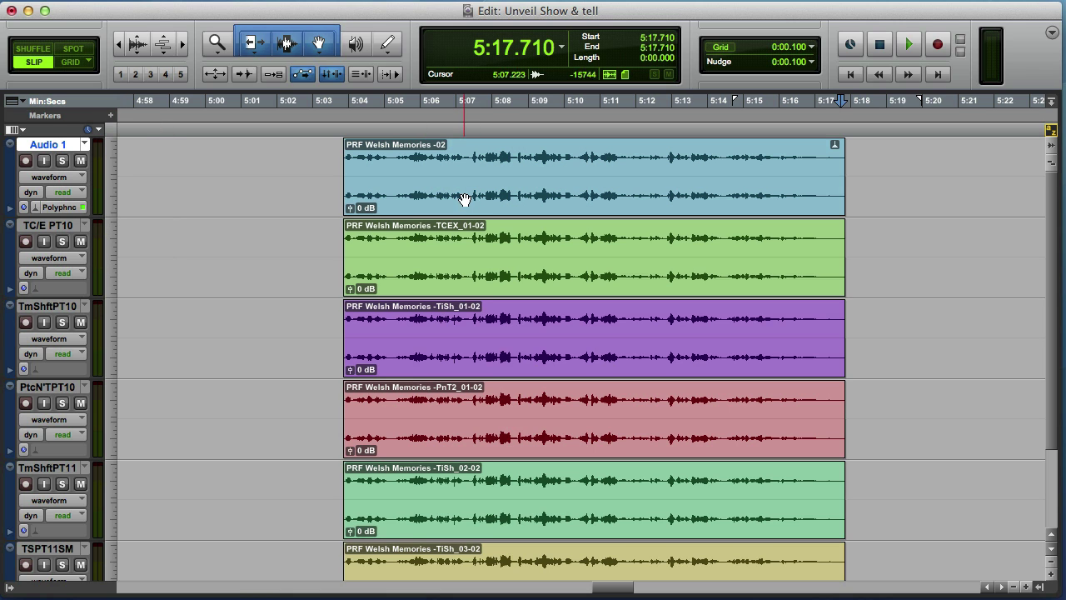
Solo Audio 1, select the PRF Welsh Memories -02 clip and play it
left_click(62, 160)
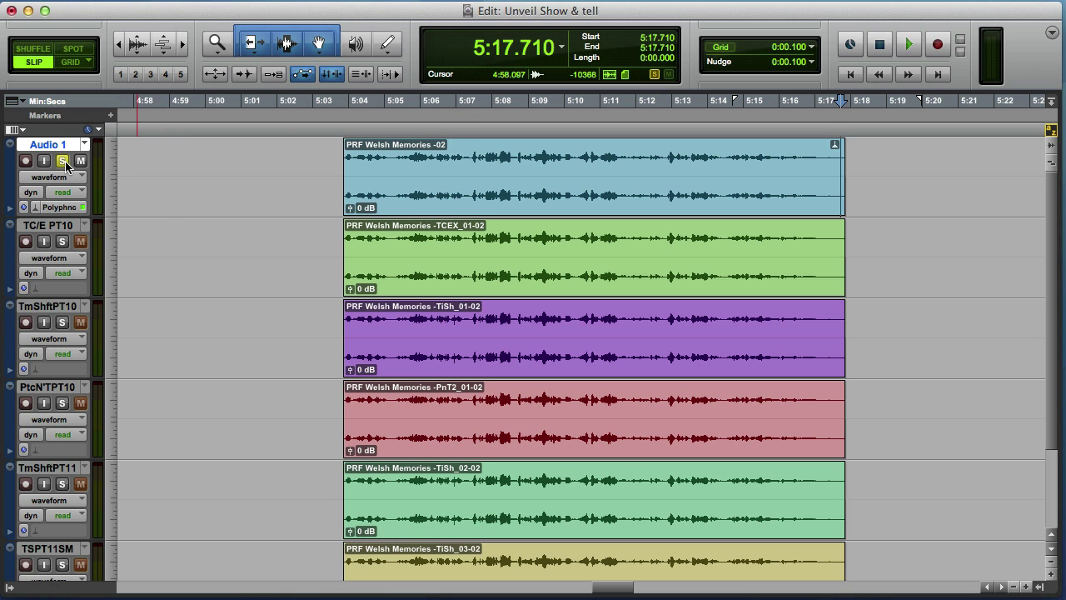
left_click(428, 209)
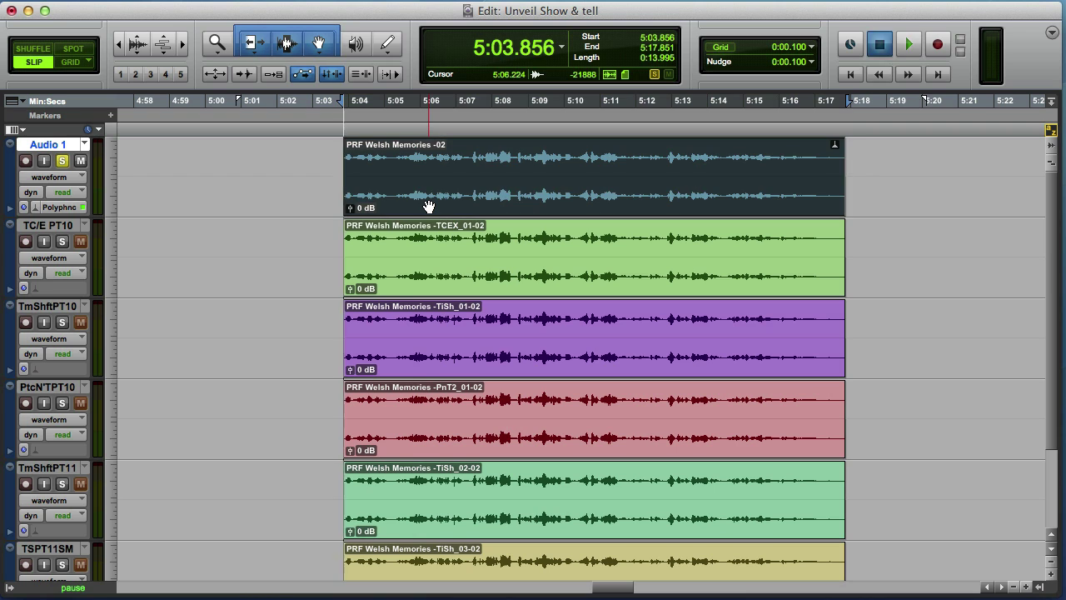
key("space")
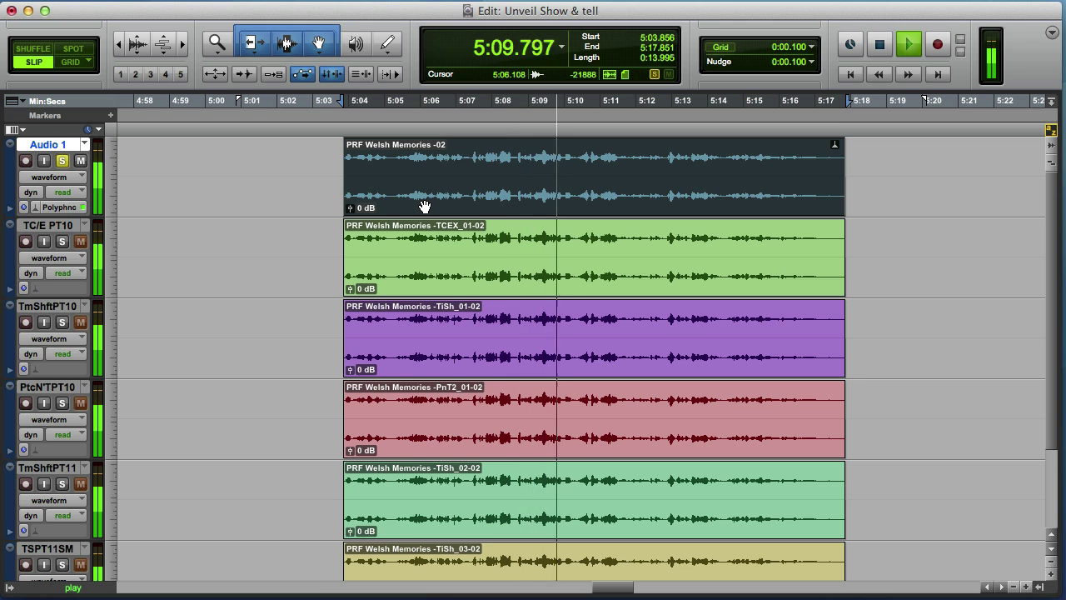
key("space")
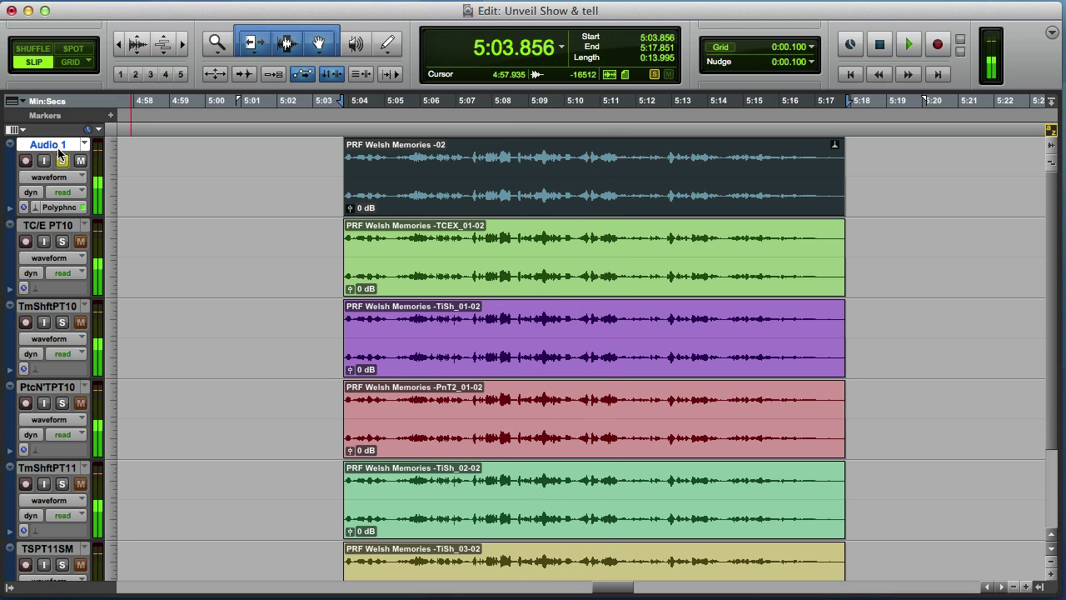
Move the solo from Audio 1 to TC/E PT10 and audition that version
left_click(62, 160)
left_click(62, 241)
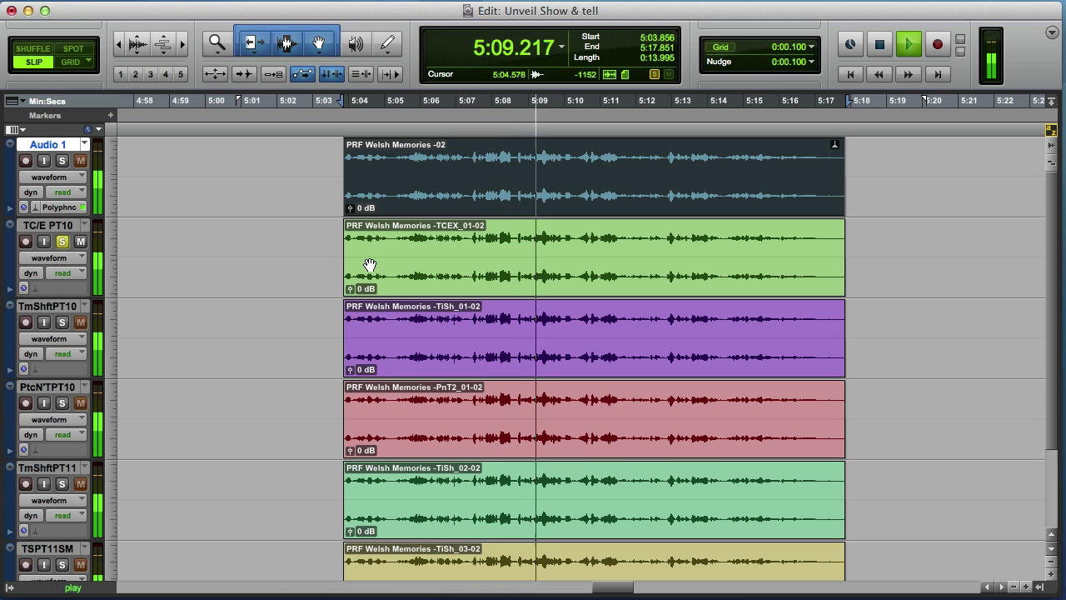
key("space")
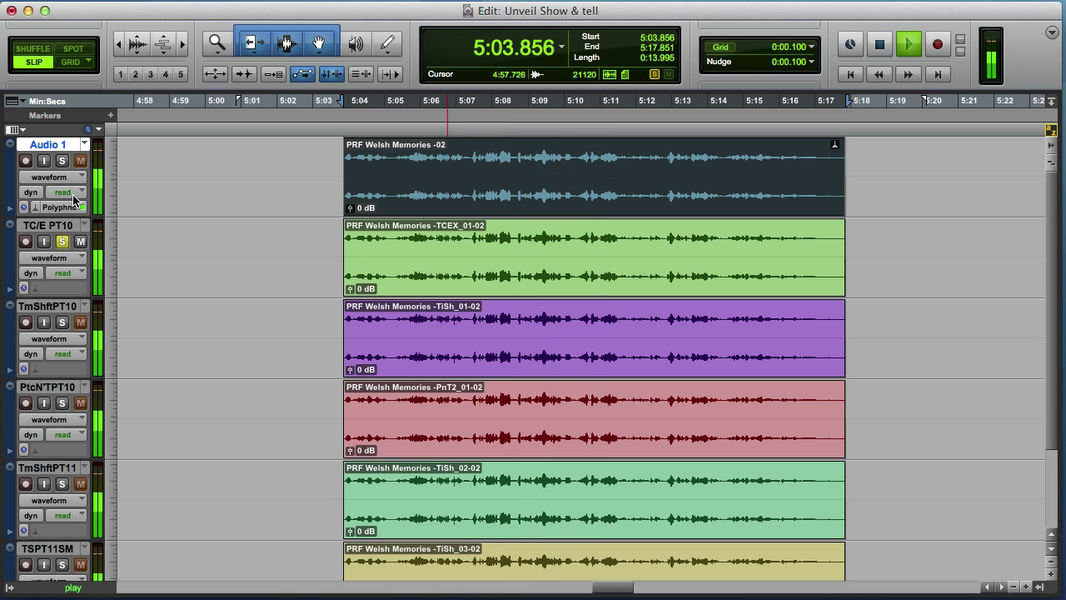
Solo Audio 1 again and play its clip for comparison
left_click(61, 161)
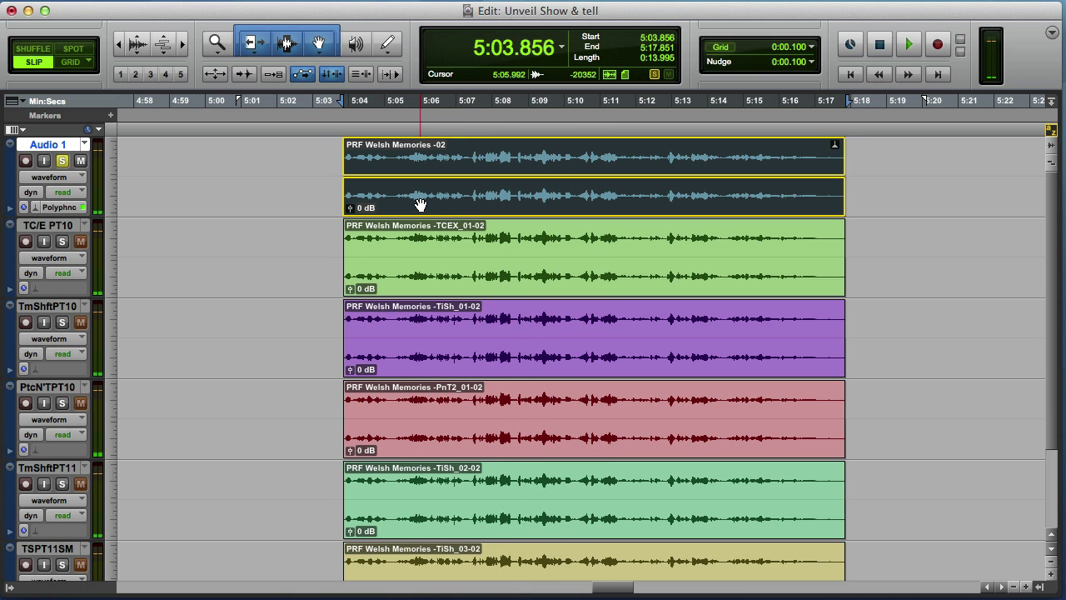
key("space")
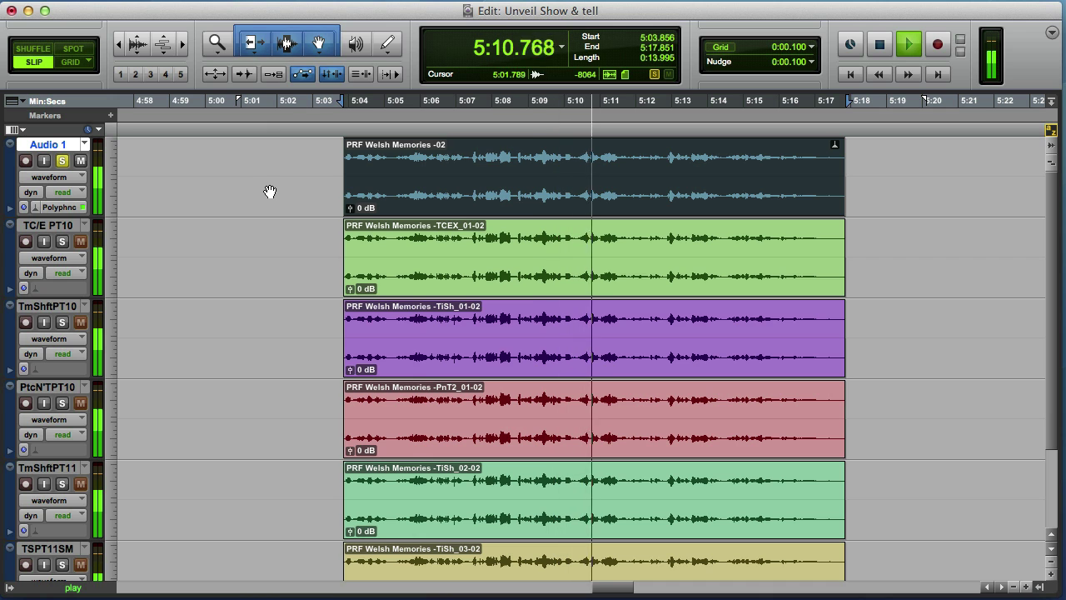
key("space")
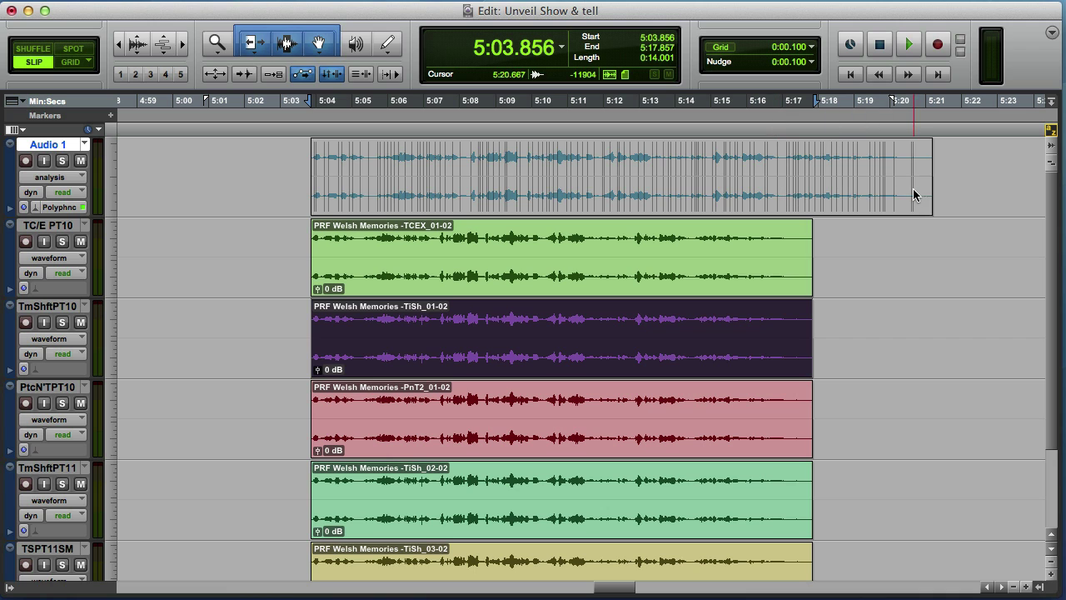
Select Audio 1 from 5:20.853 back to 5:03.902, set the edit point there and zoom in
left_click_drag(922, 214, 313, 186)
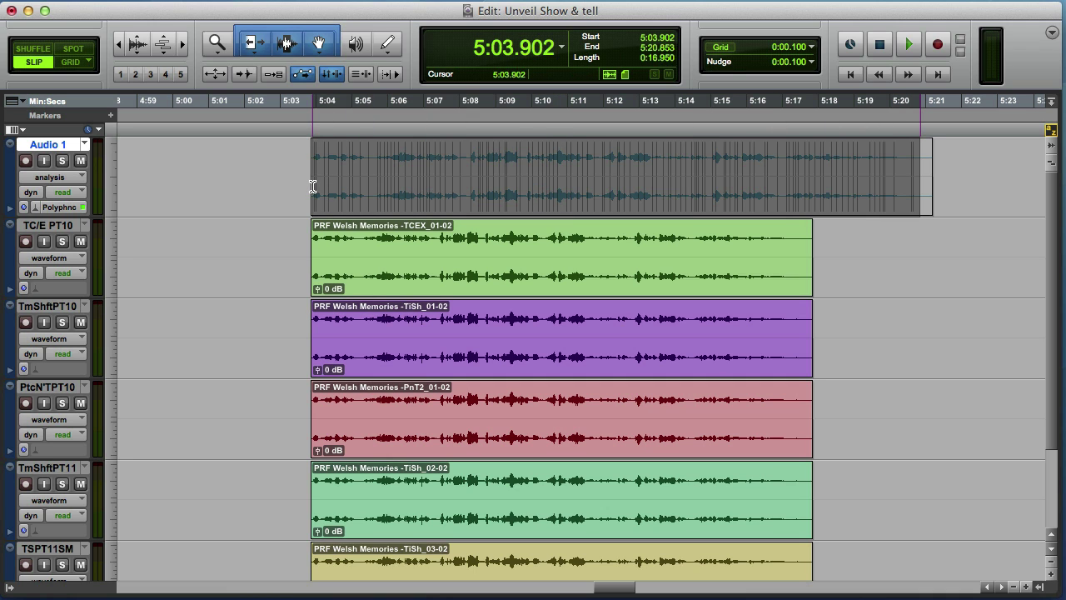
left_click(312, 186)
key("super+bracketright")
key("super+bracketright")
key("super+bracketright")
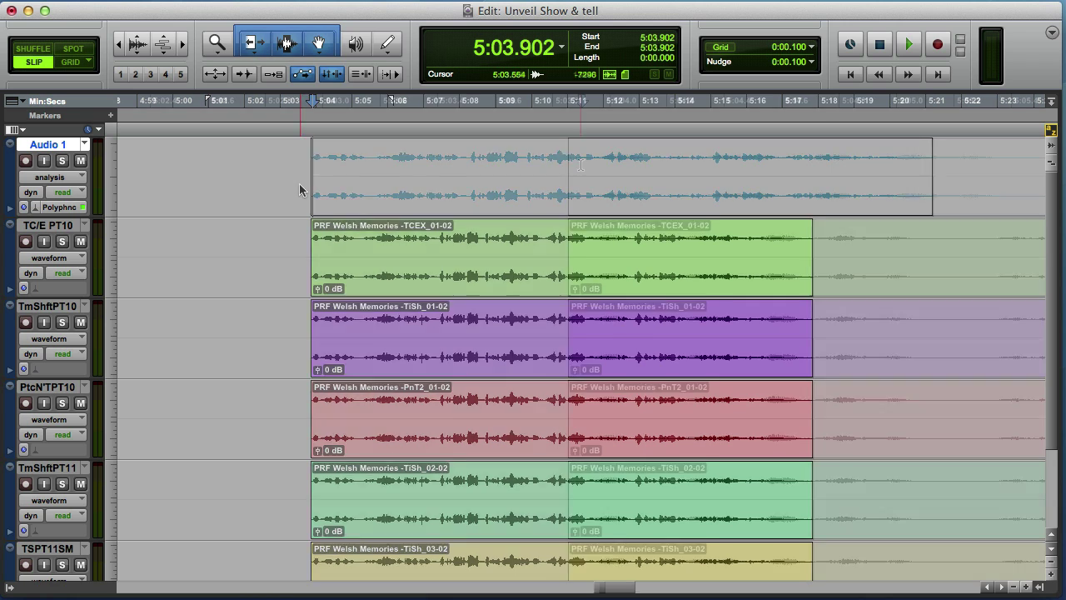
right_click(580, 164)
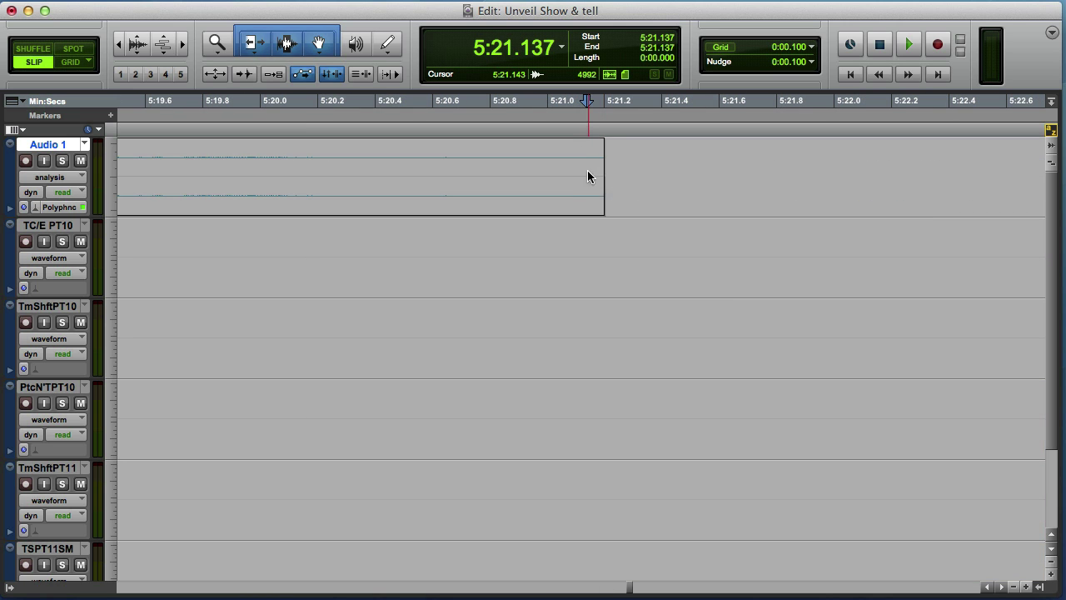
Compress the Audio 1 clip in warp view so it ends at 5:17.716, level with the other tracks
right_click(589, 175)
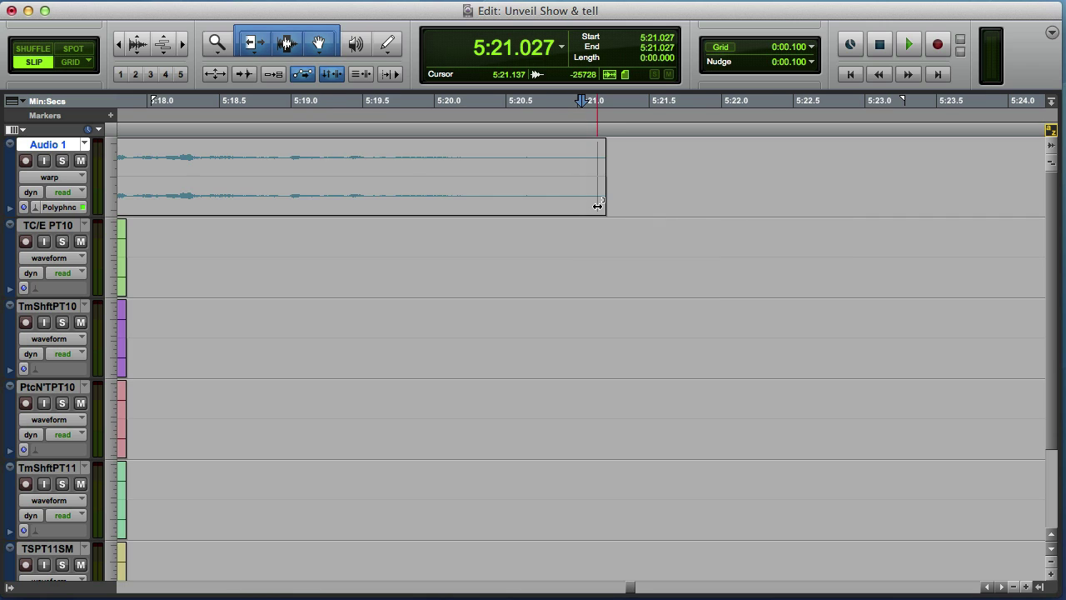
left_click_drag(598, 204, 294, 208)
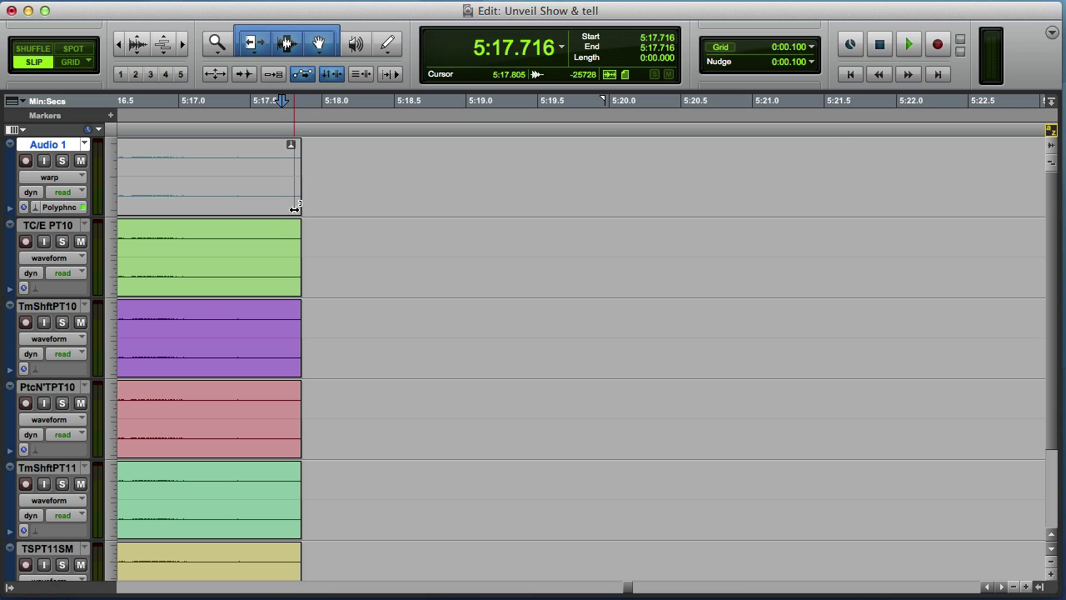